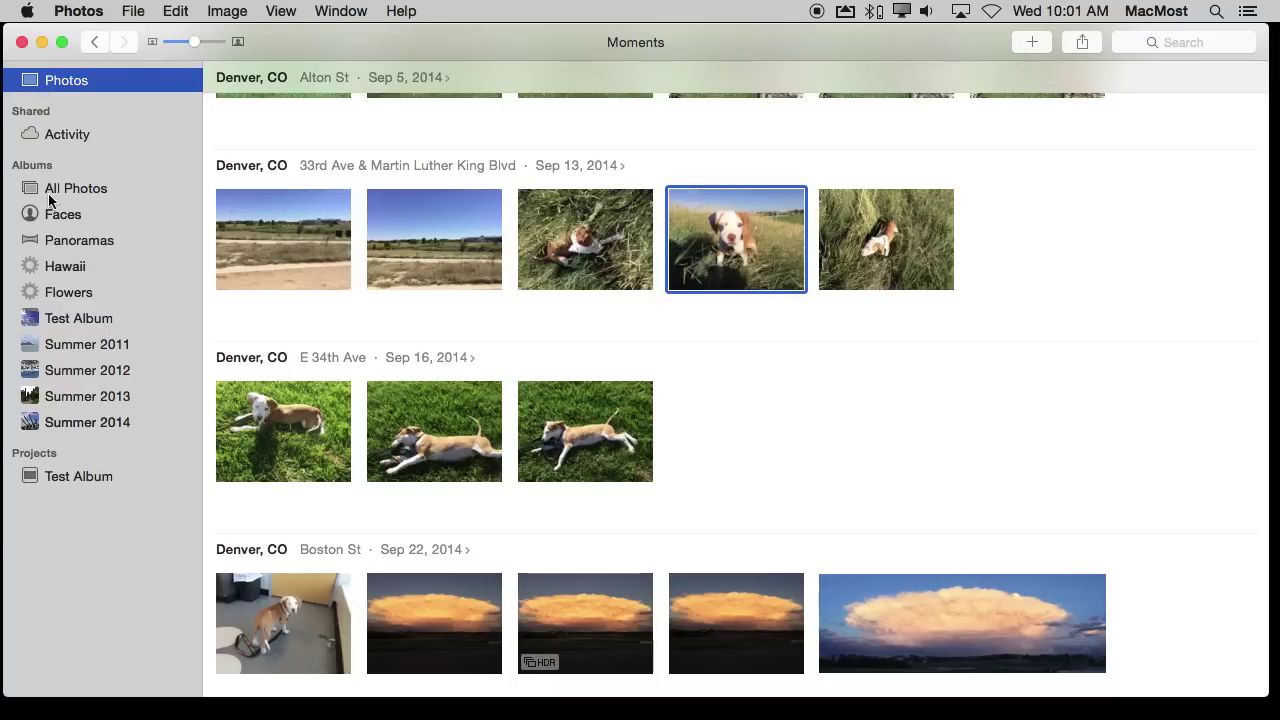
Step: From the Activity page, start sharing and create a shared album named 'Test Share'
{"action": "left_click", "coordinate": [280, 11]}
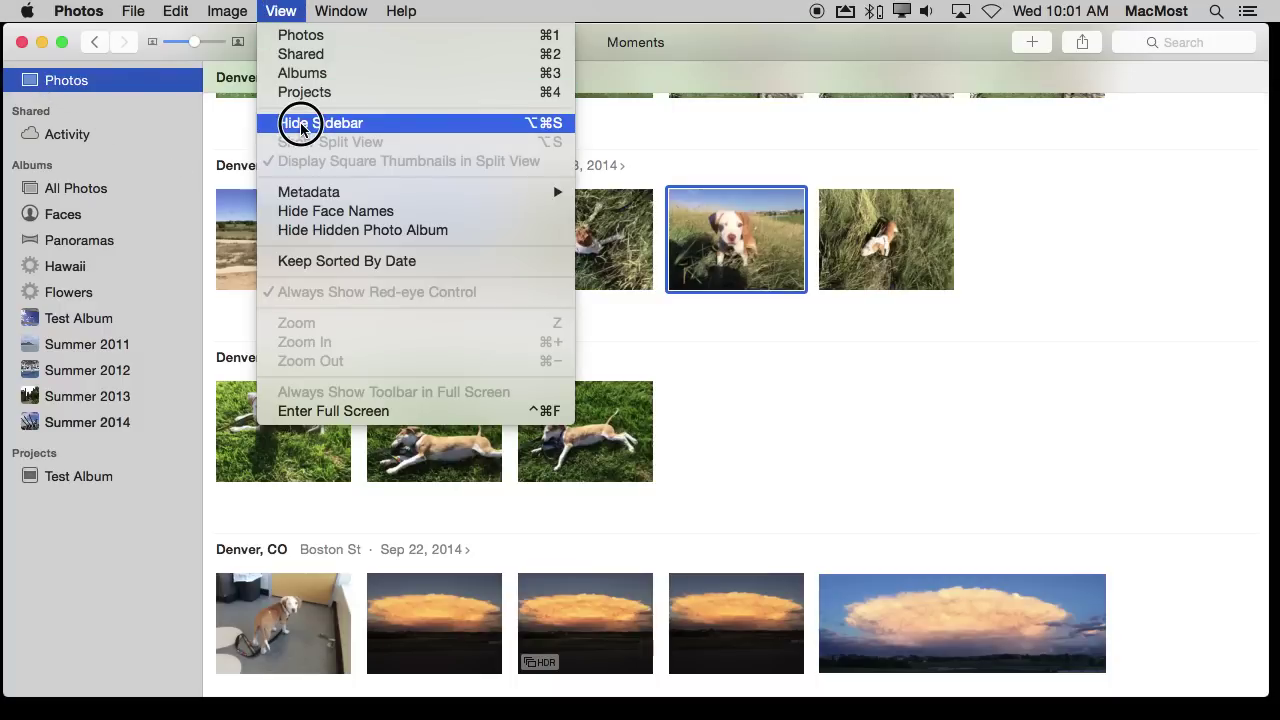
{"action": "left_click", "coordinate": [120, 130]}
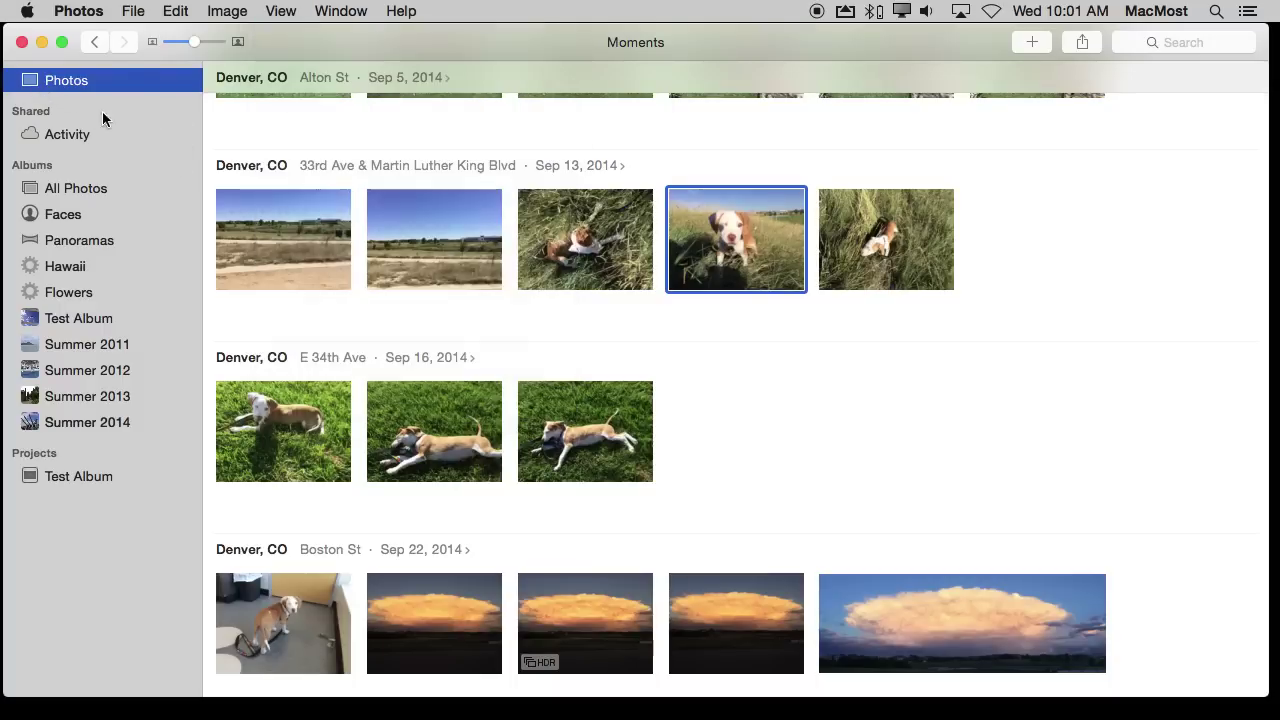
{"action": "left_click", "coordinate": [65, 136]}
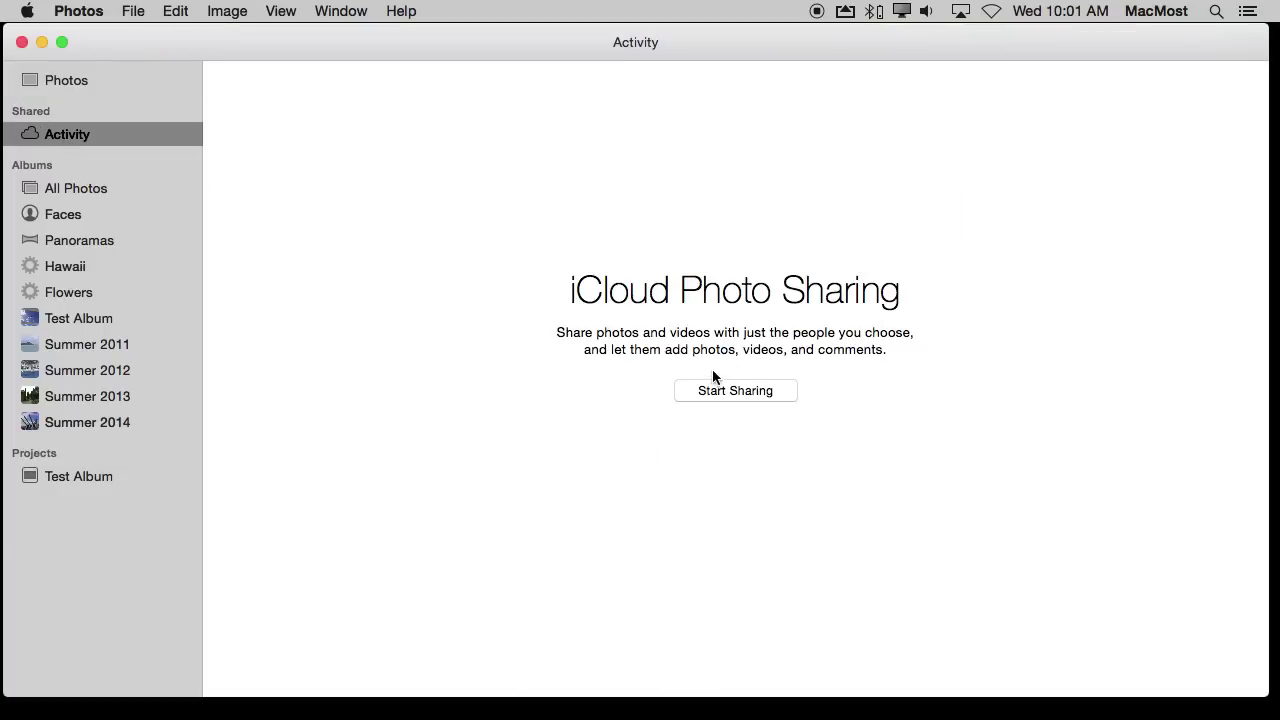
{"action": "left_click", "coordinate": [716, 392]}
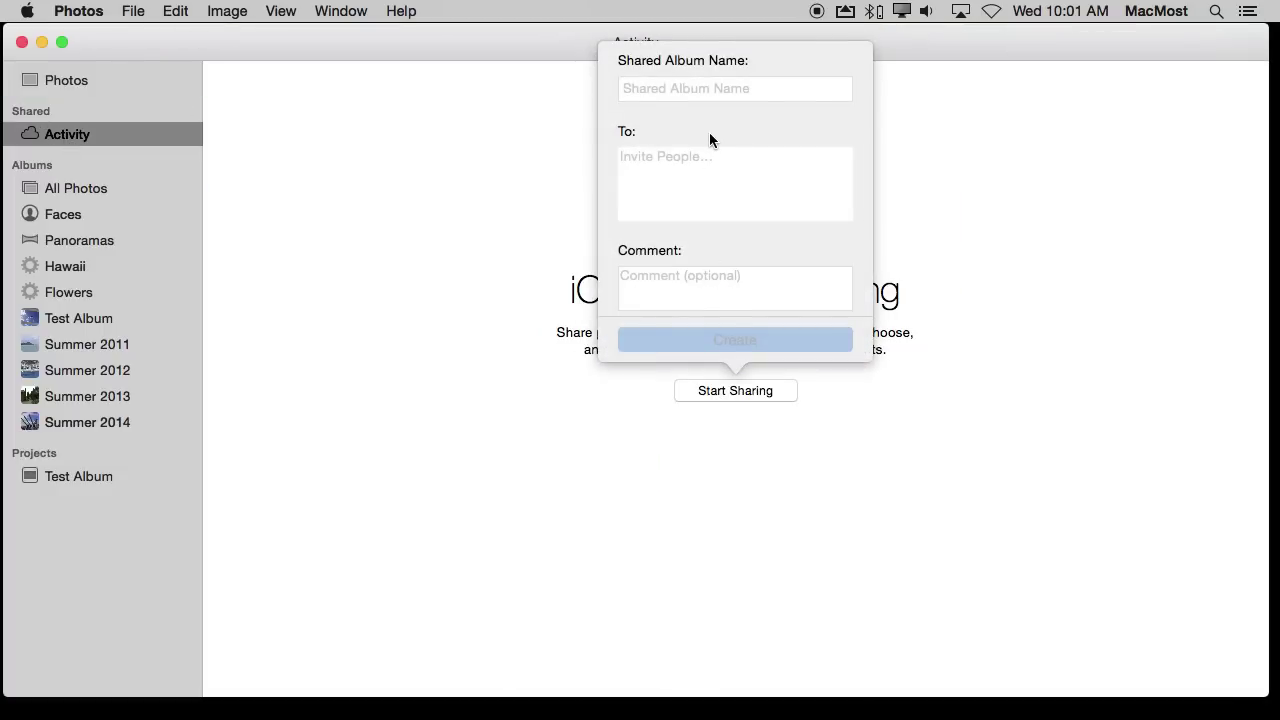
{"action": "type", "text": "Te"}
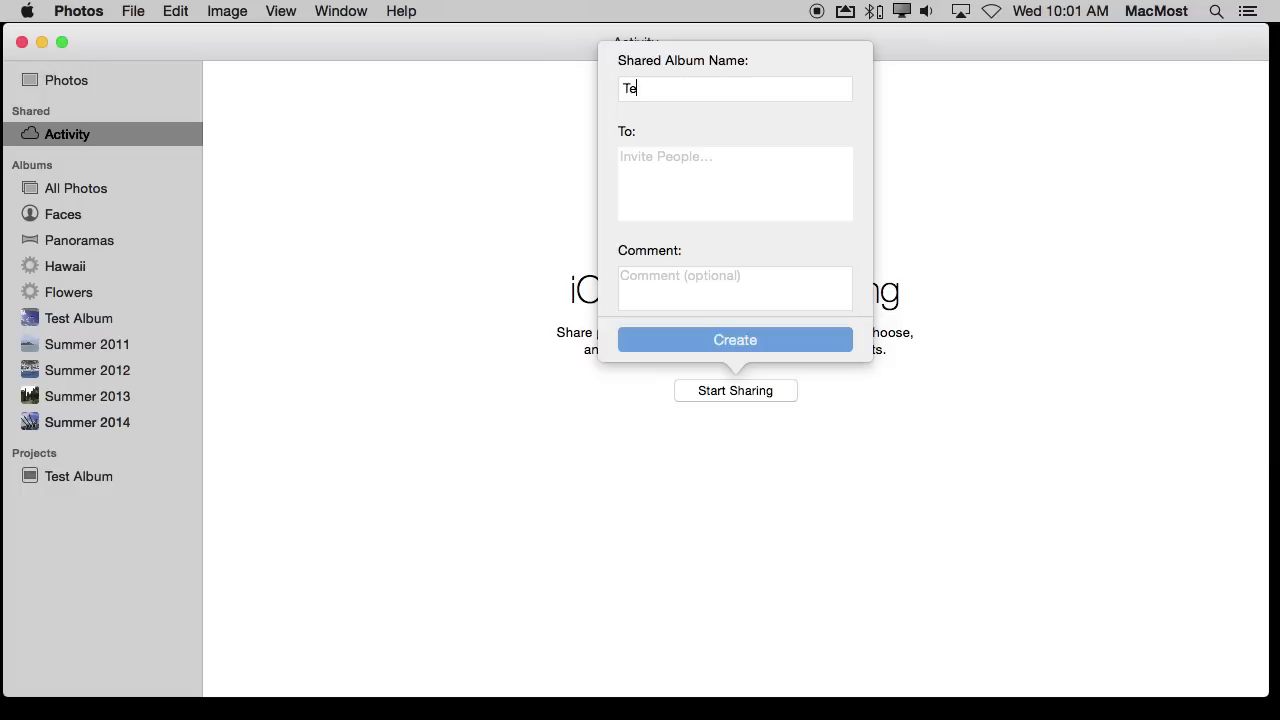
{"action": "type", "text": "st Share"}
{"action": "left_click", "coordinate": [726, 340]}
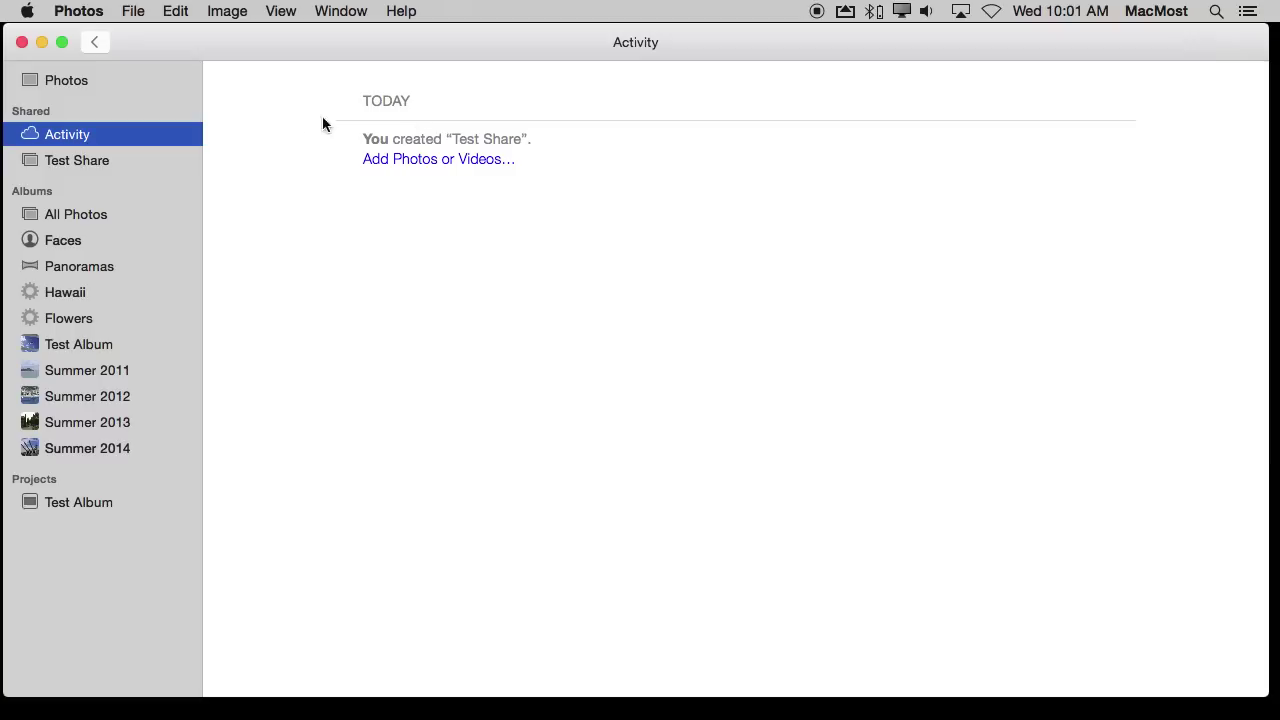
Step: Add three dog photos (Sep 16, Boston St, Sep 13 grass) to Test Share and view its settings
{"action": "left_click", "coordinate": [52, 167]}
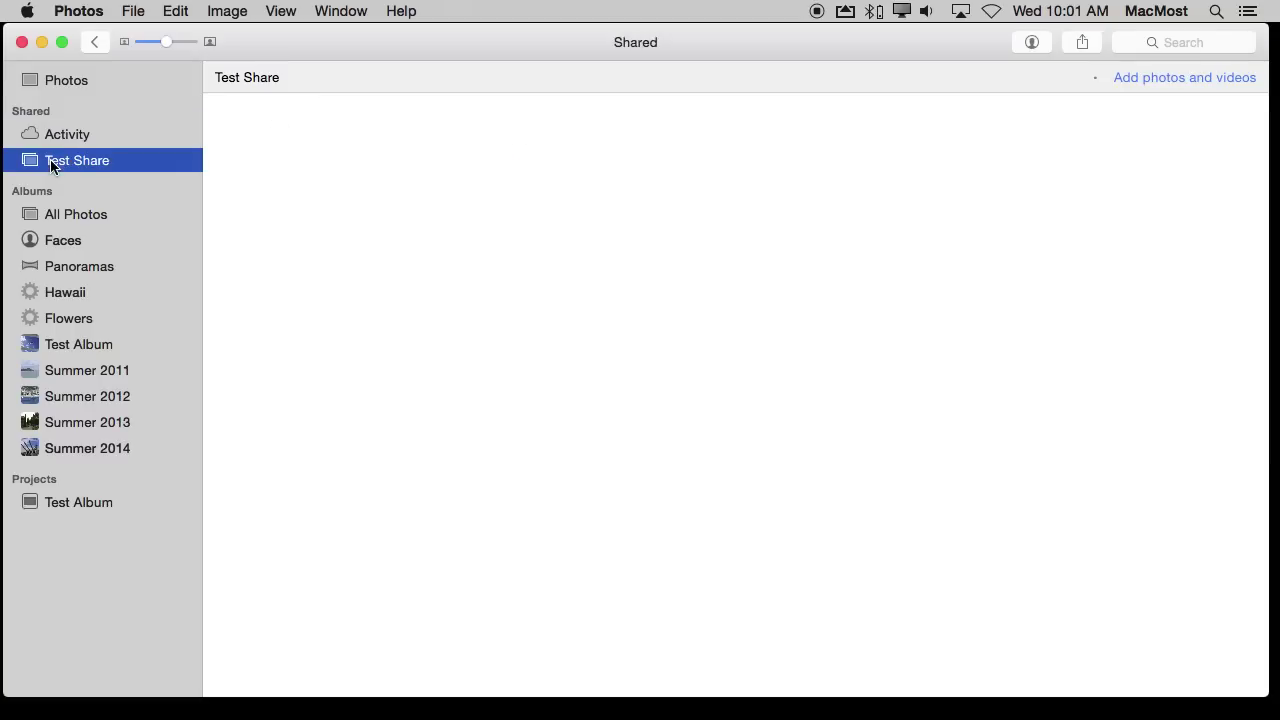
{"action": "left_click", "coordinate": [1179, 77]}
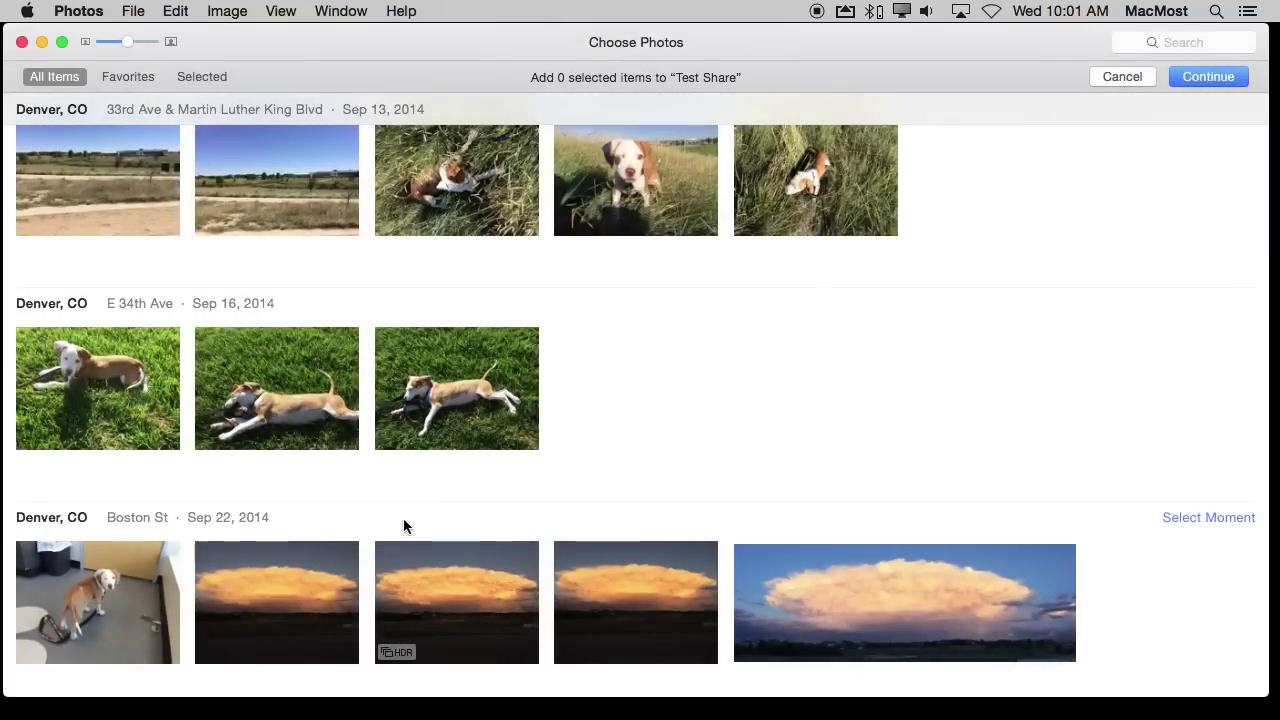
{"action": "left_click", "coordinate": [132, 391]}
{"action": "left_click", "coordinate": [111, 626]}
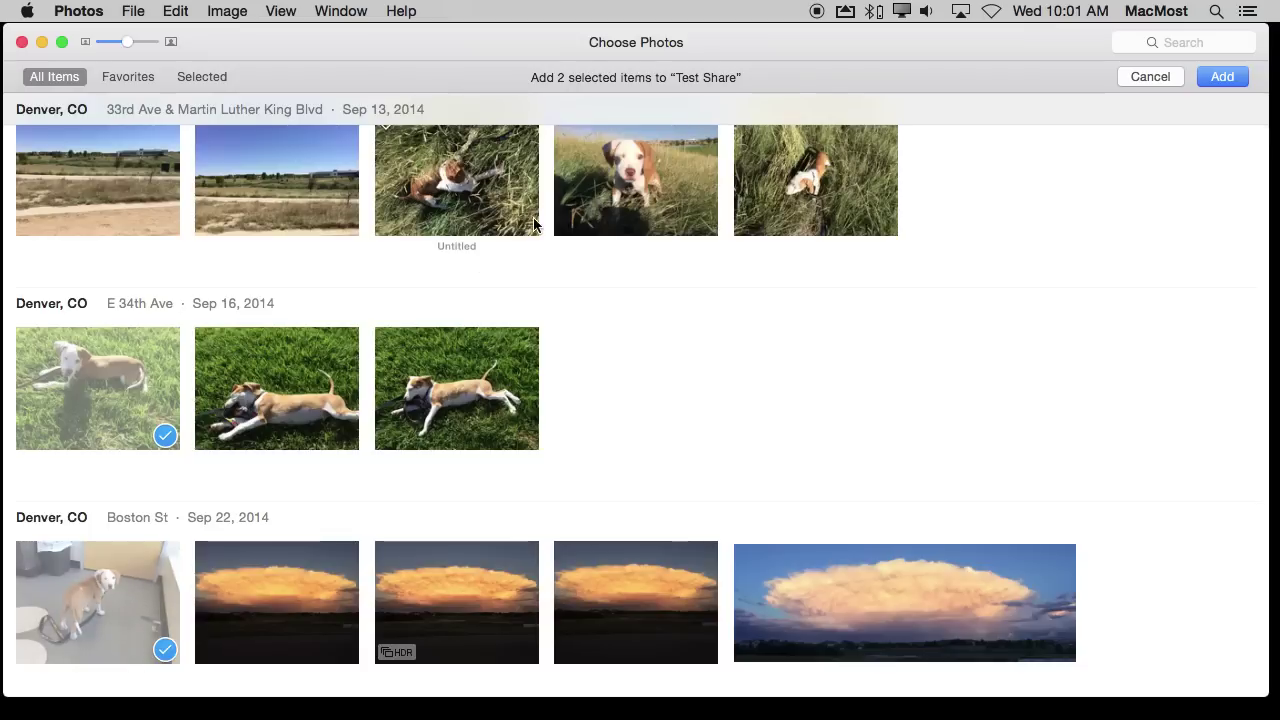
{"action": "left_click", "coordinate": [615, 180]}
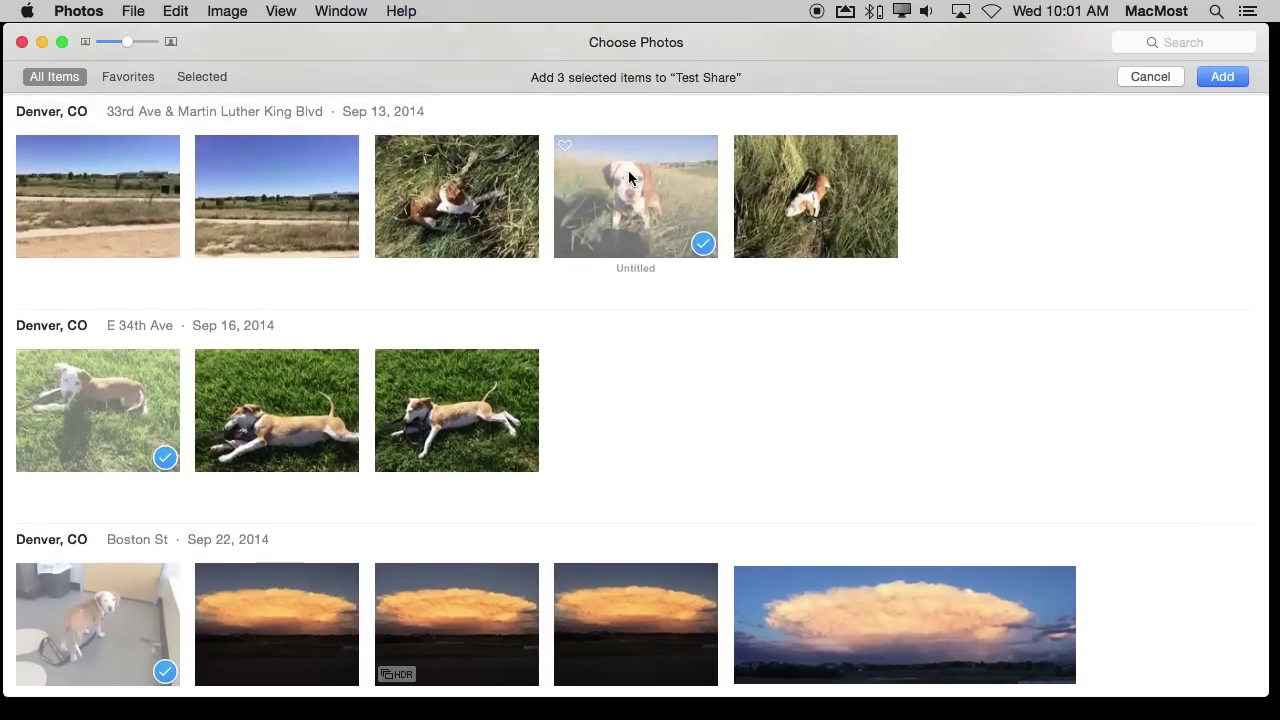
{"action": "left_click", "coordinate": [1214, 79]}
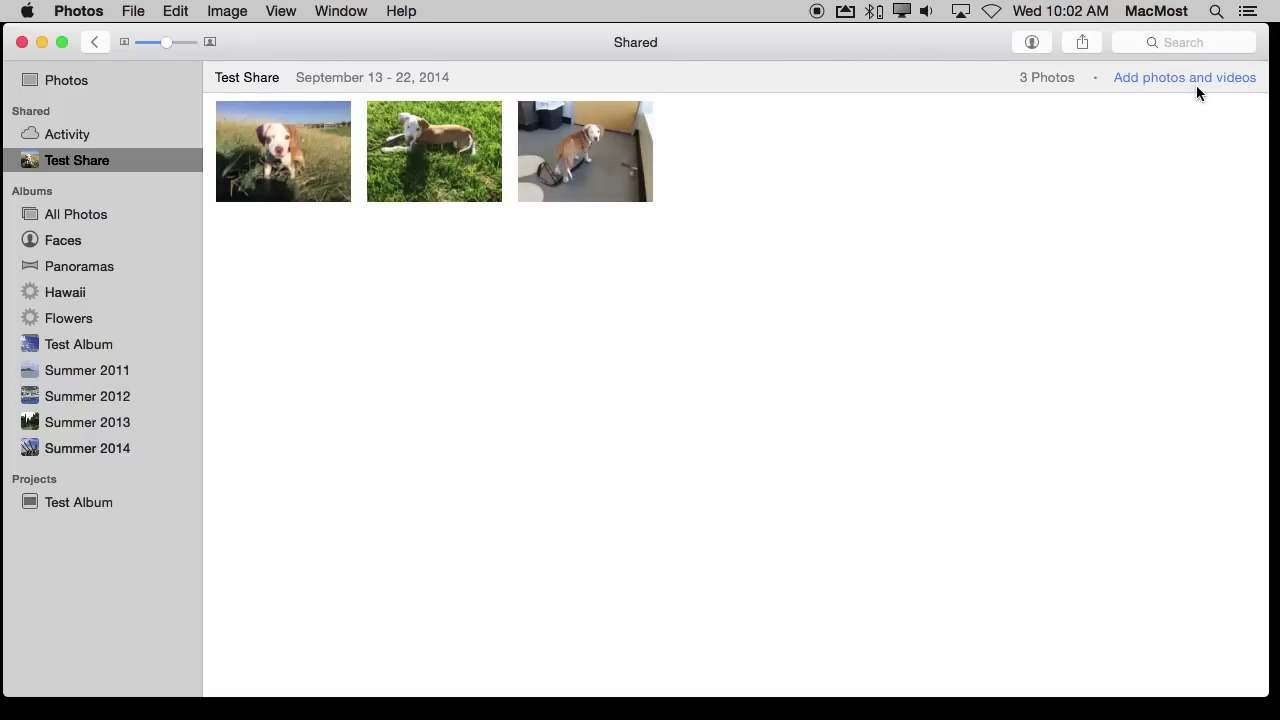
{"action": "left_click", "coordinate": [1032, 42]}
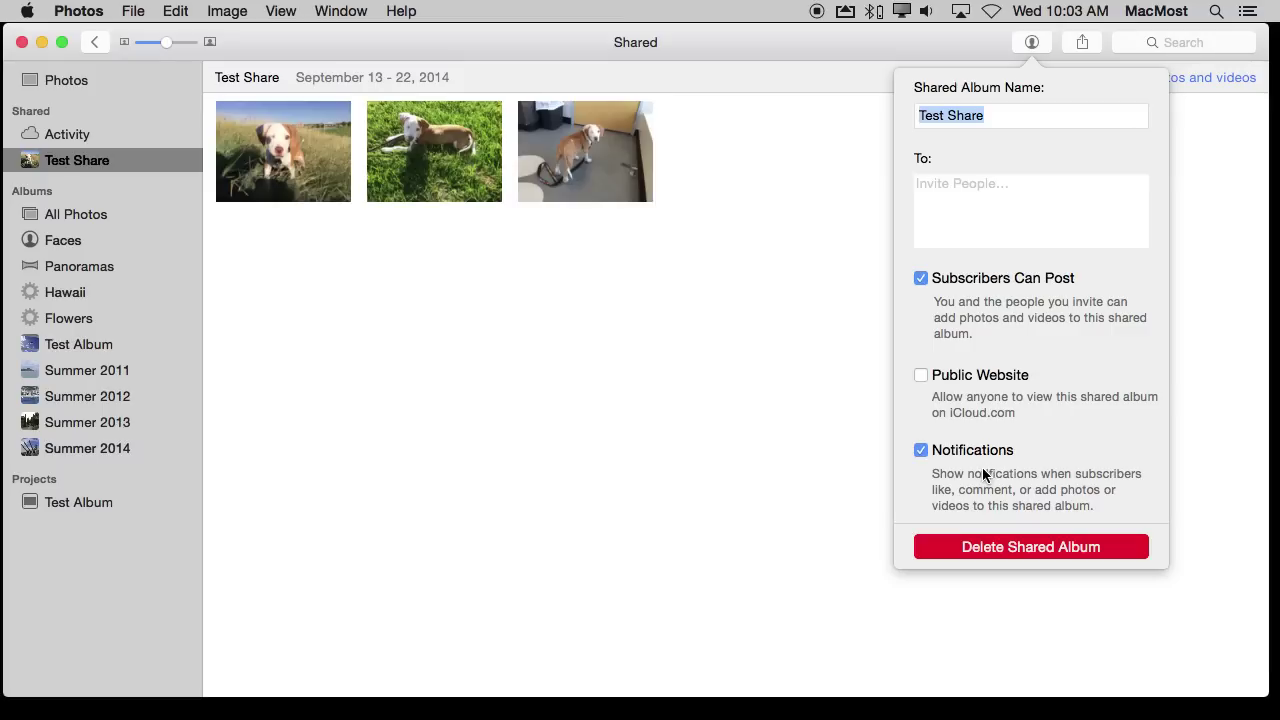
Step: Turn on Public Website, copy the album's iCloud link and open it in Safari
{"action": "left_click", "coordinate": [921, 375]}
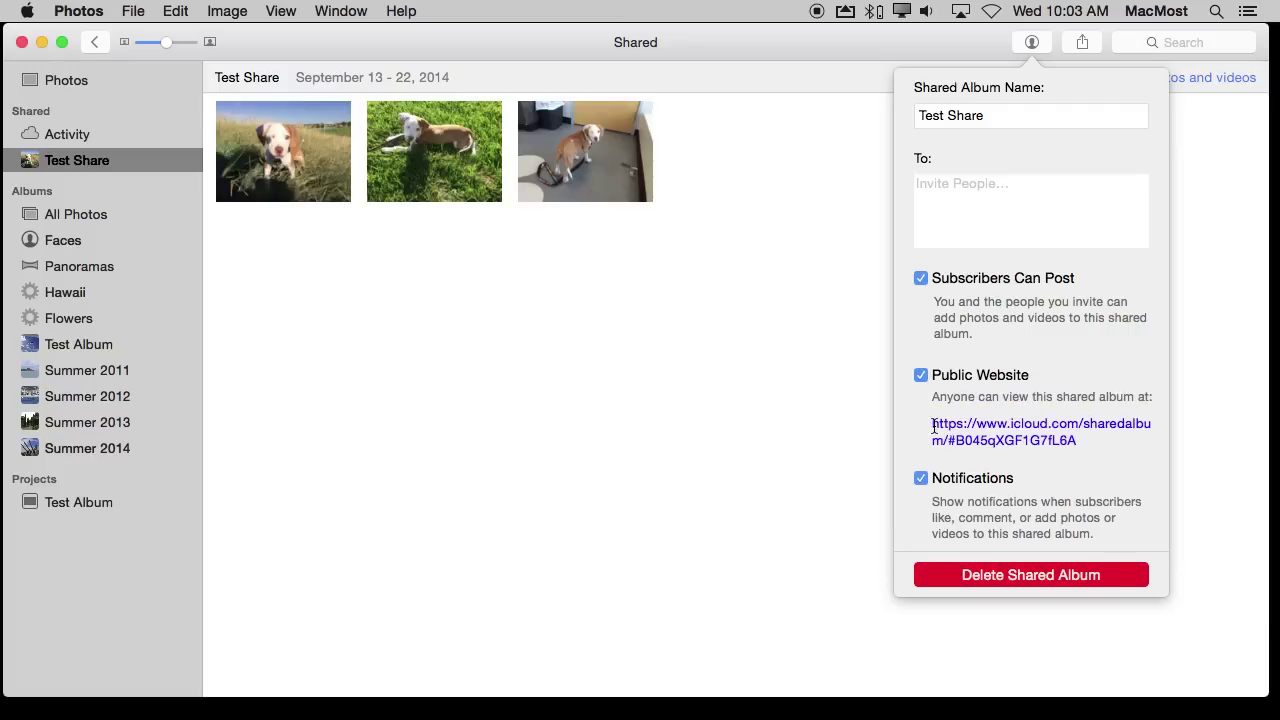
{"action": "left_click_drag", "start_coordinate": [933, 427], "coordinate": [1076, 446]}
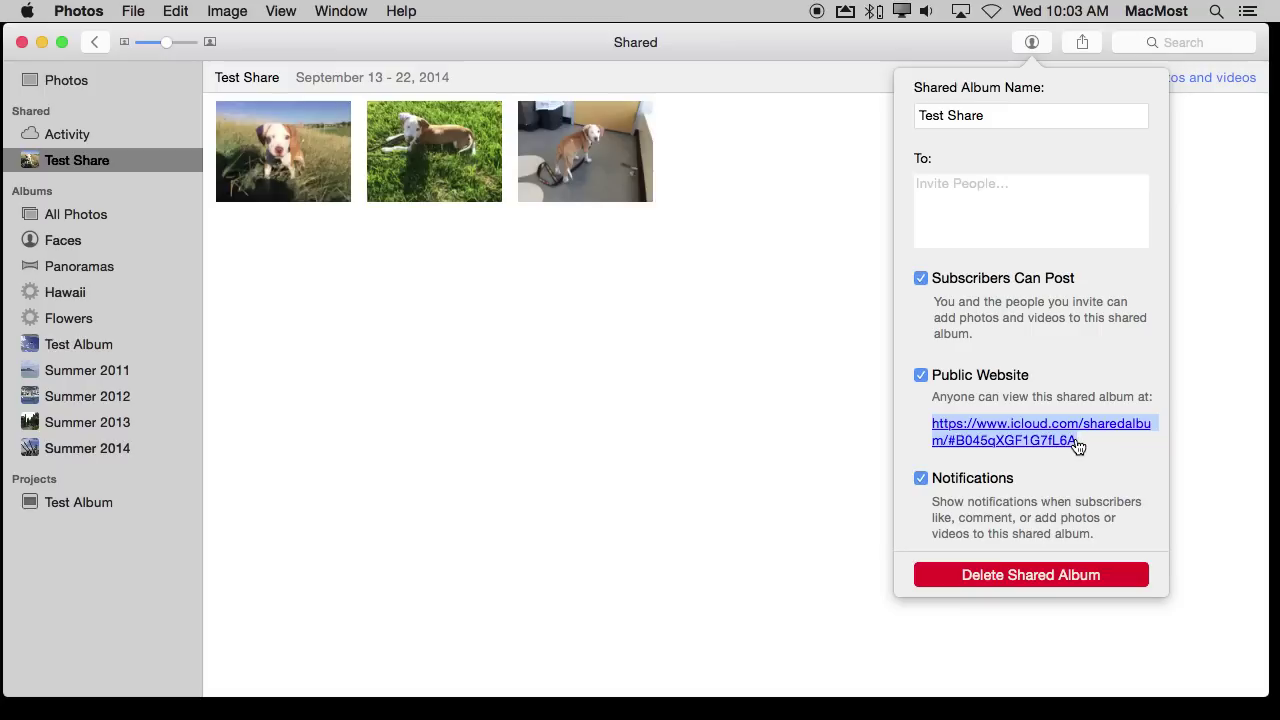
{"action": "key", "text": "super+c"}
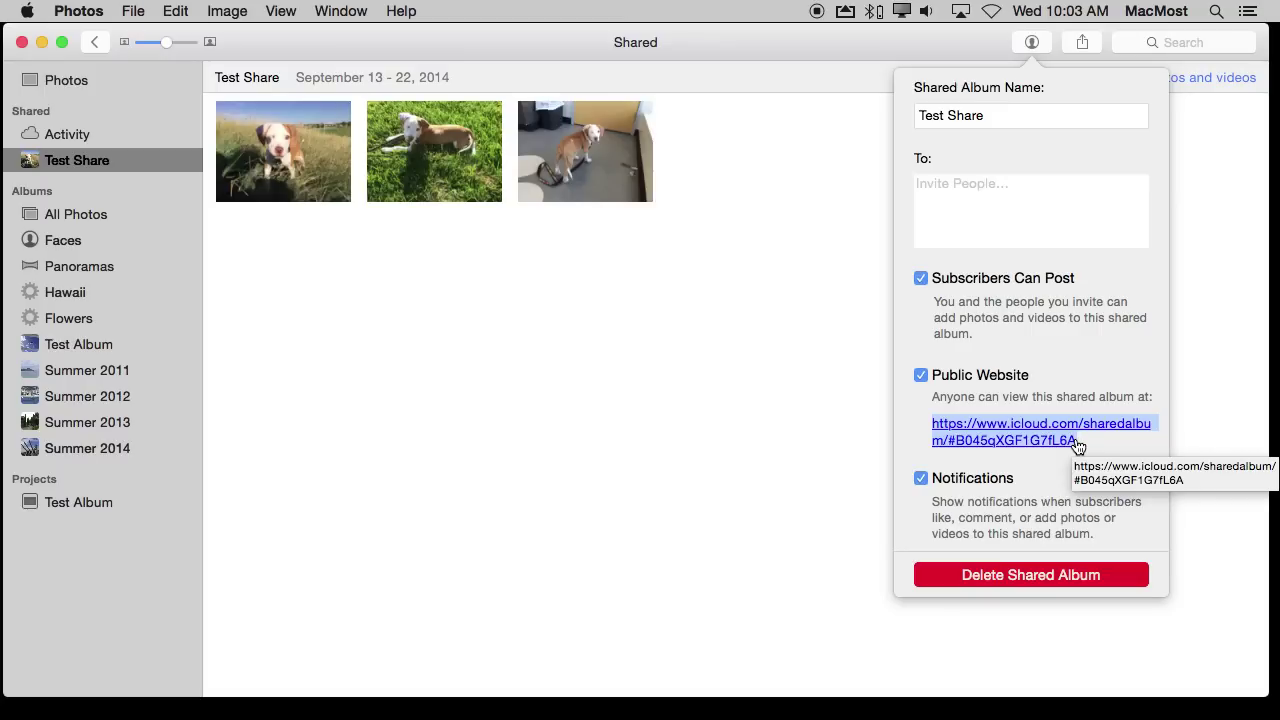
{"action": "left_click", "coordinate": [1077, 446]}
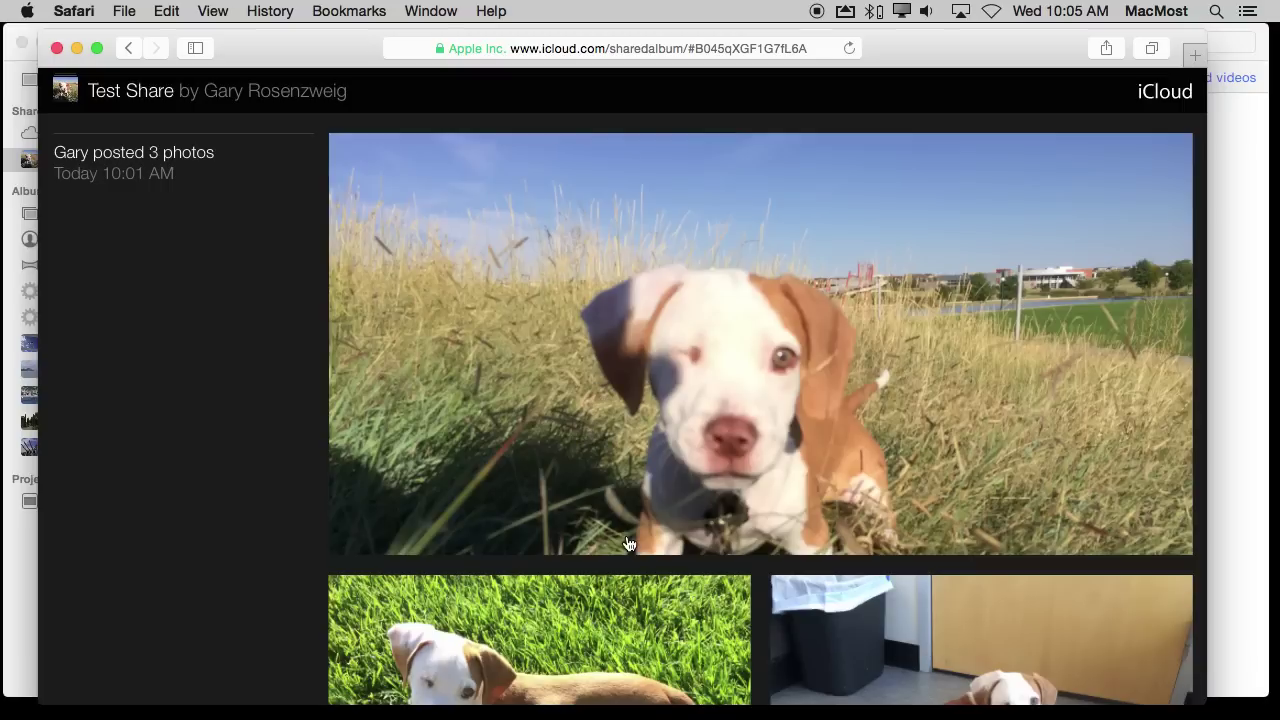
Step: View the first dog photo full size, then step forward and back through the album
{"action": "left_click", "coordinate": [600, 443]}
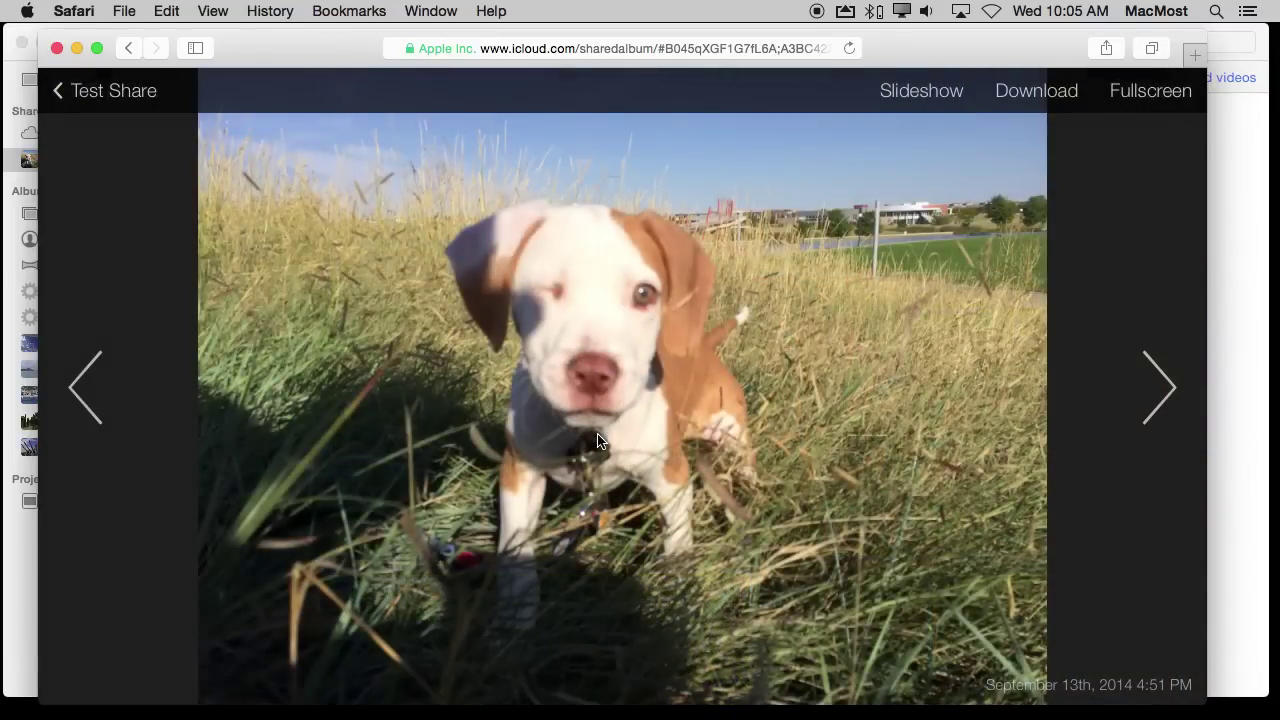
{"action": "left_click", "coordinate": [1155, 382]}
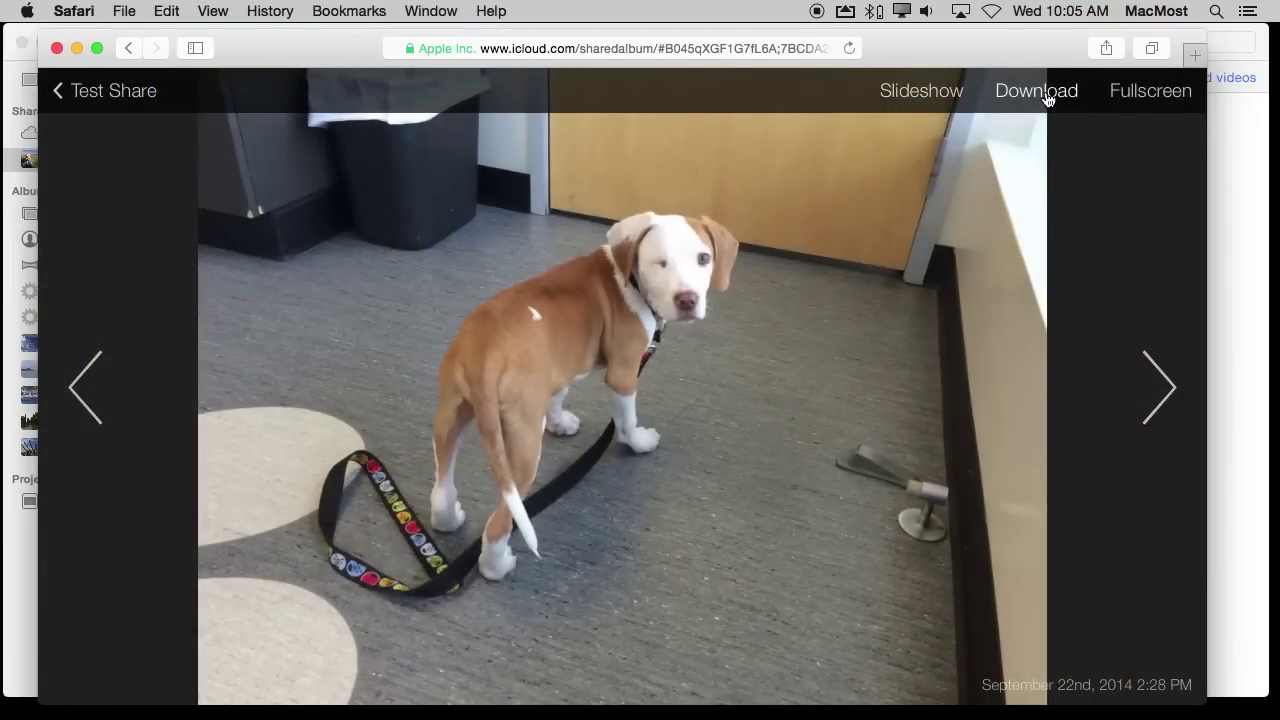
{"action": "left_click", "coordinate": [86, 390]}
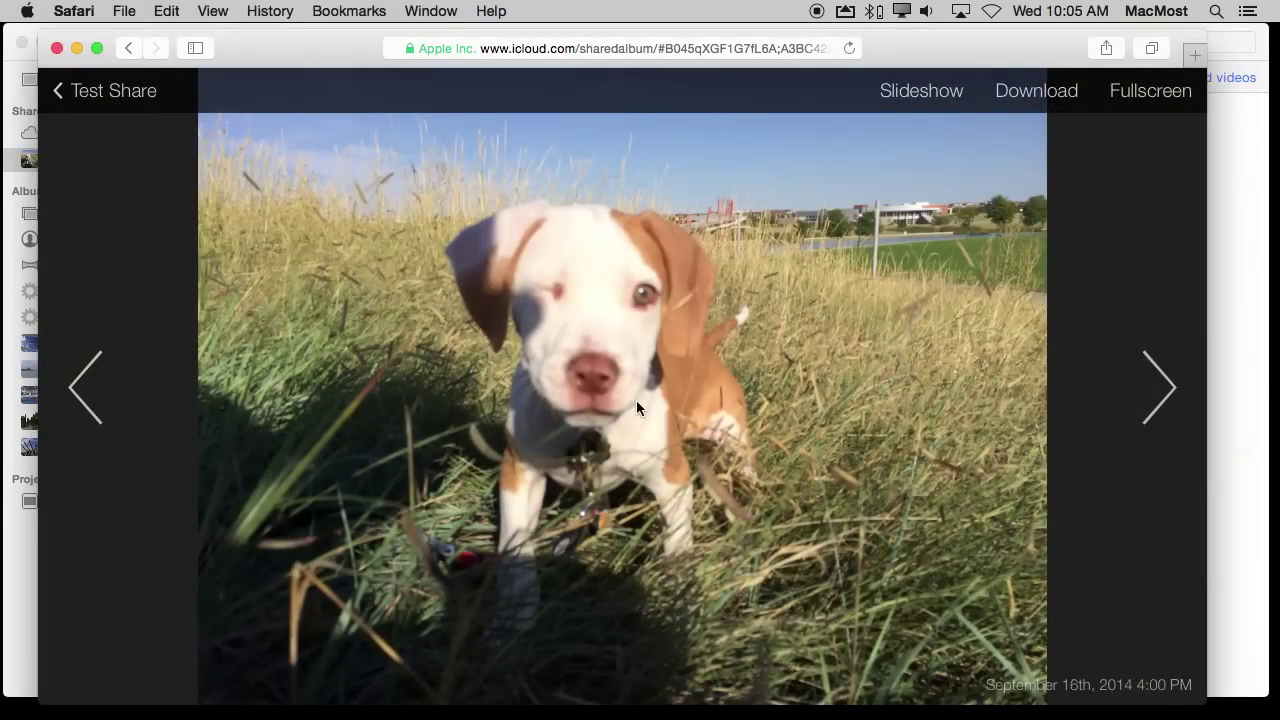
{"action": "key", "text": "Right"}
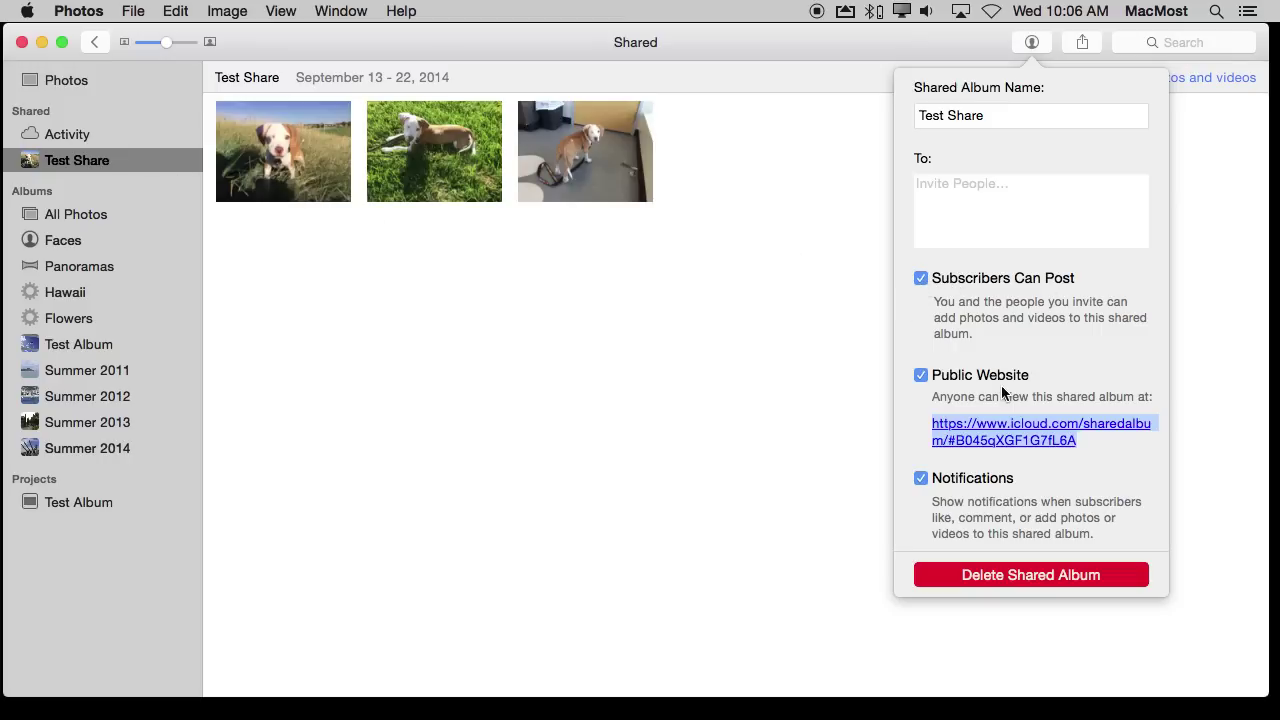
Step: Close the album settings and add a Boston St sunset photo from the library to Test Share
{"action": "left_click", "coordinate": [977, 117]}
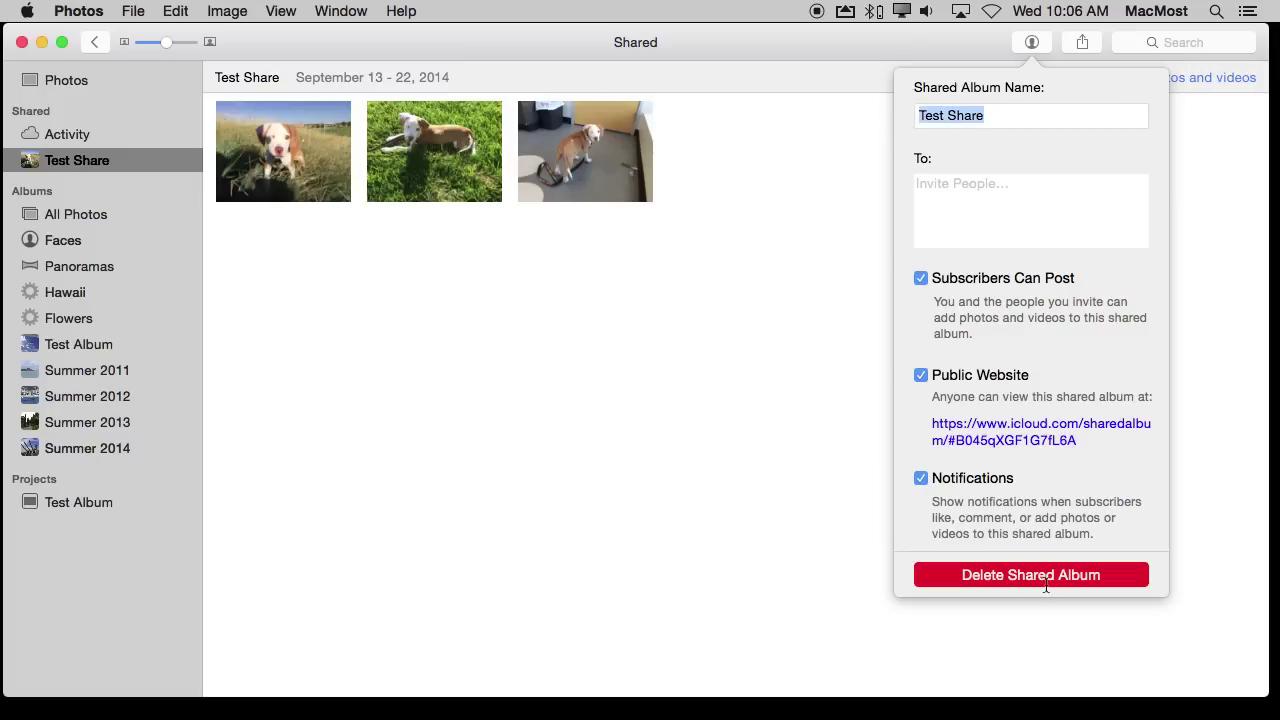
{"action": "left_click", "coordinate": [829, 409]}
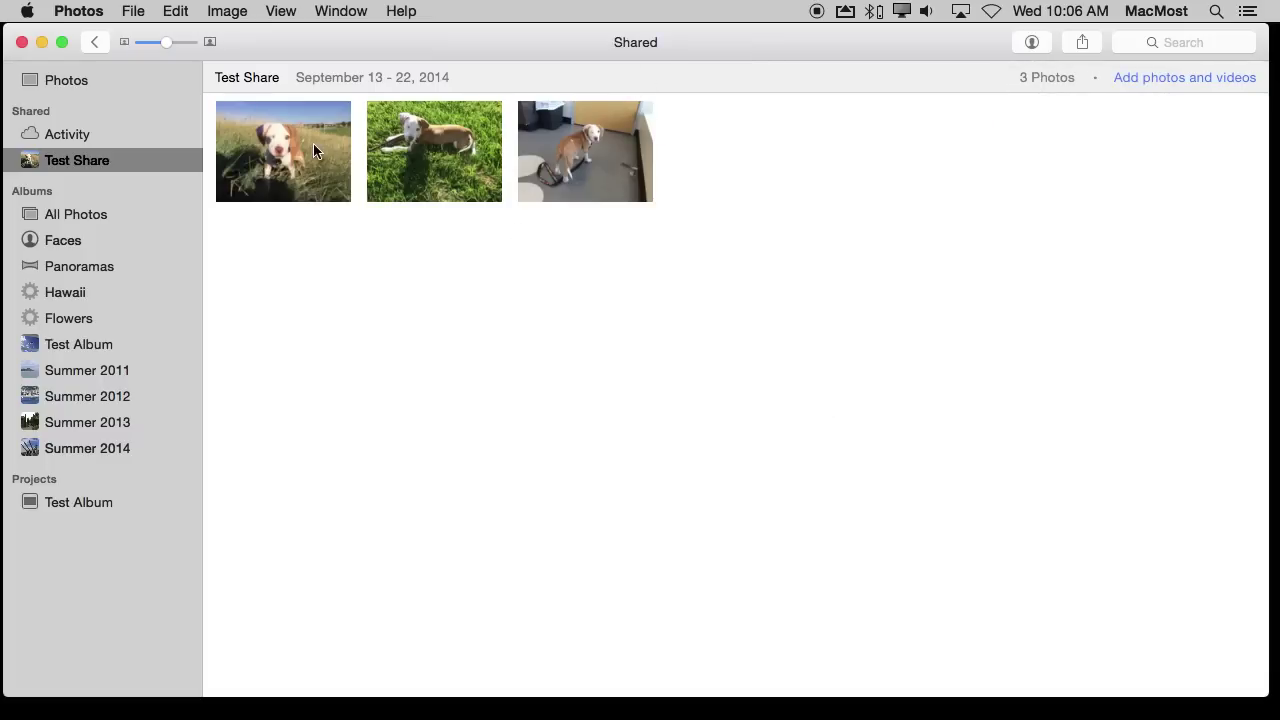
{"action": "left_click", "coordinate": [73, 79]}
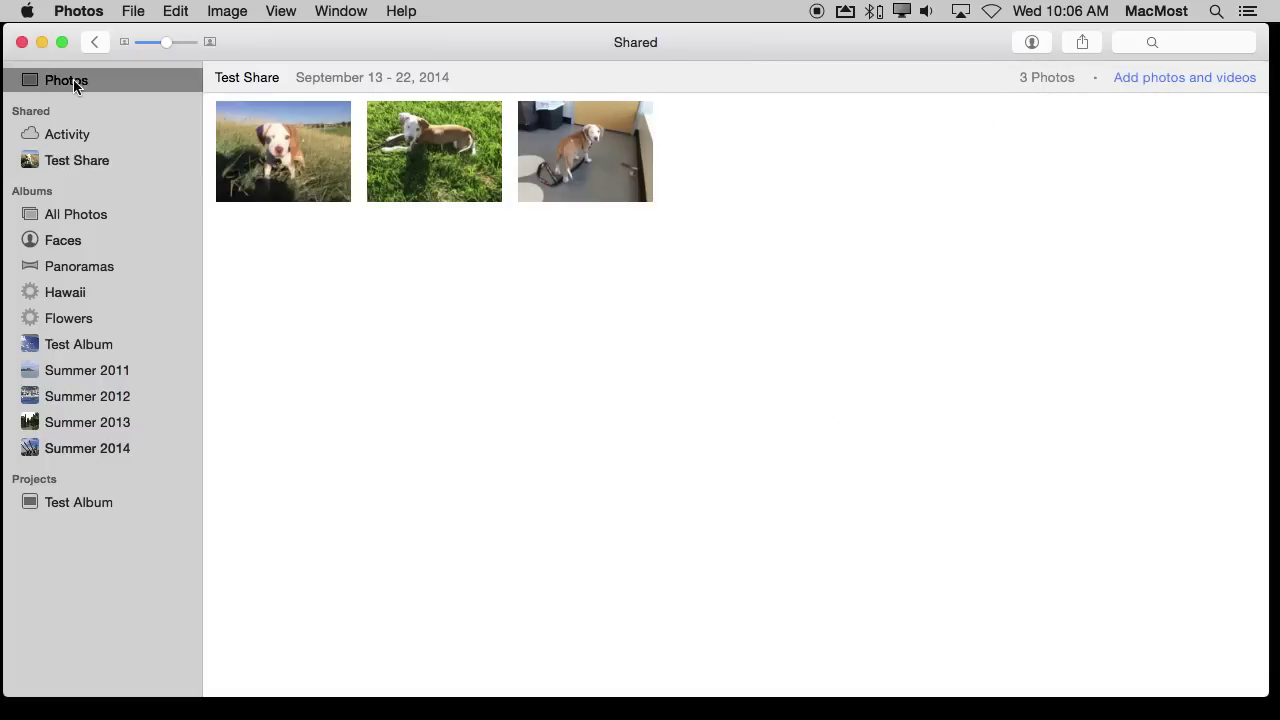
{"action": "scroll", "coordinate": [710, 620], "scroll_direction": "down", "scroll_amount": 2}
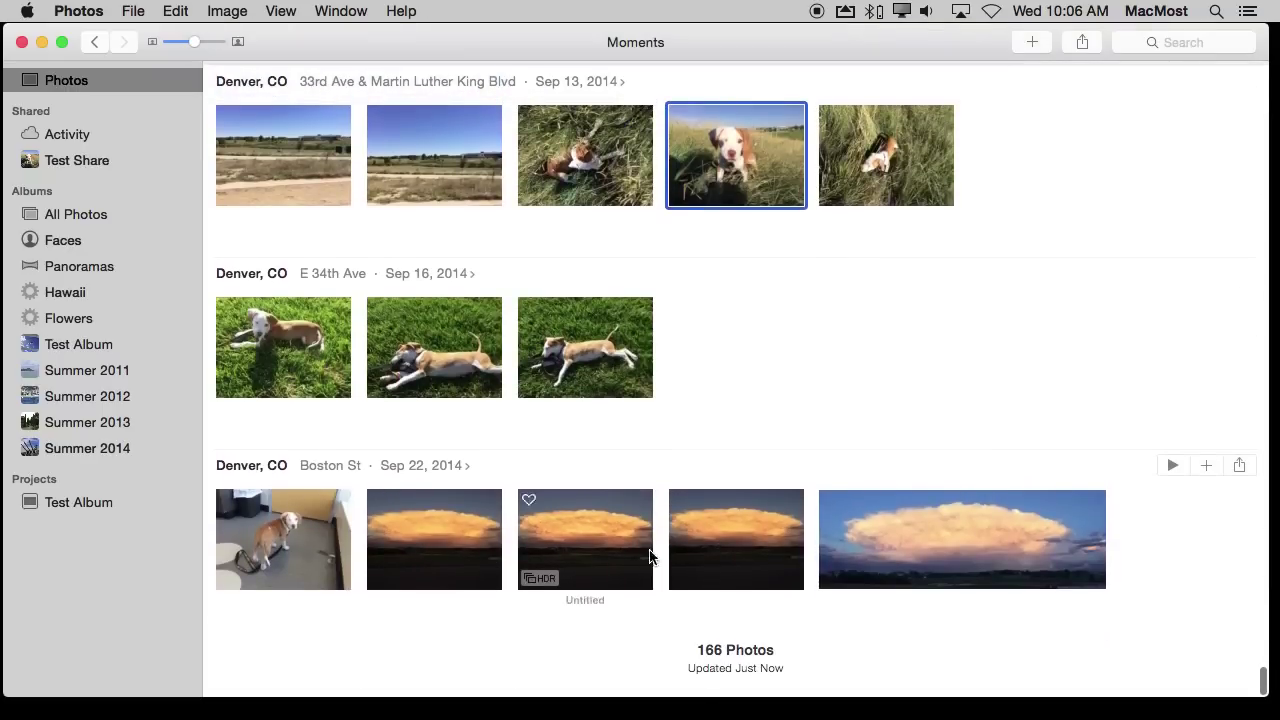
{"action": "left_click", "coordinate": [728, 552]}
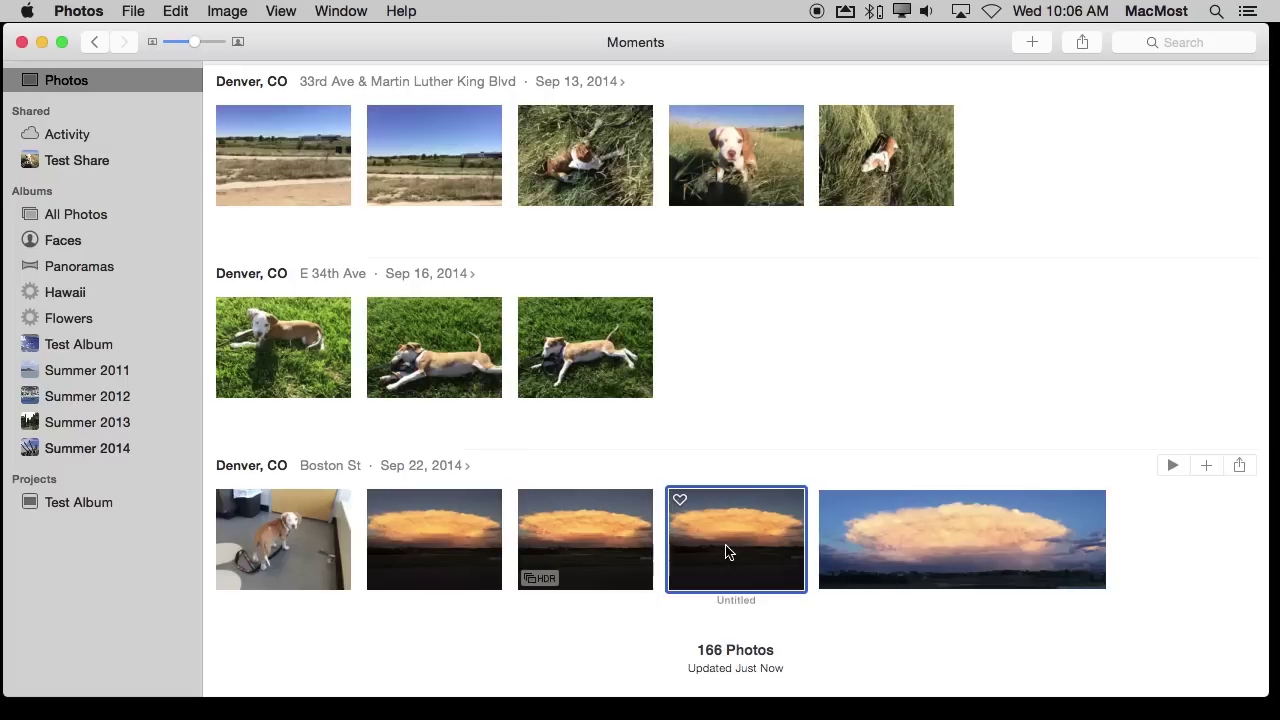
{"action": "left_click", "coordinate": [1083, 44]}
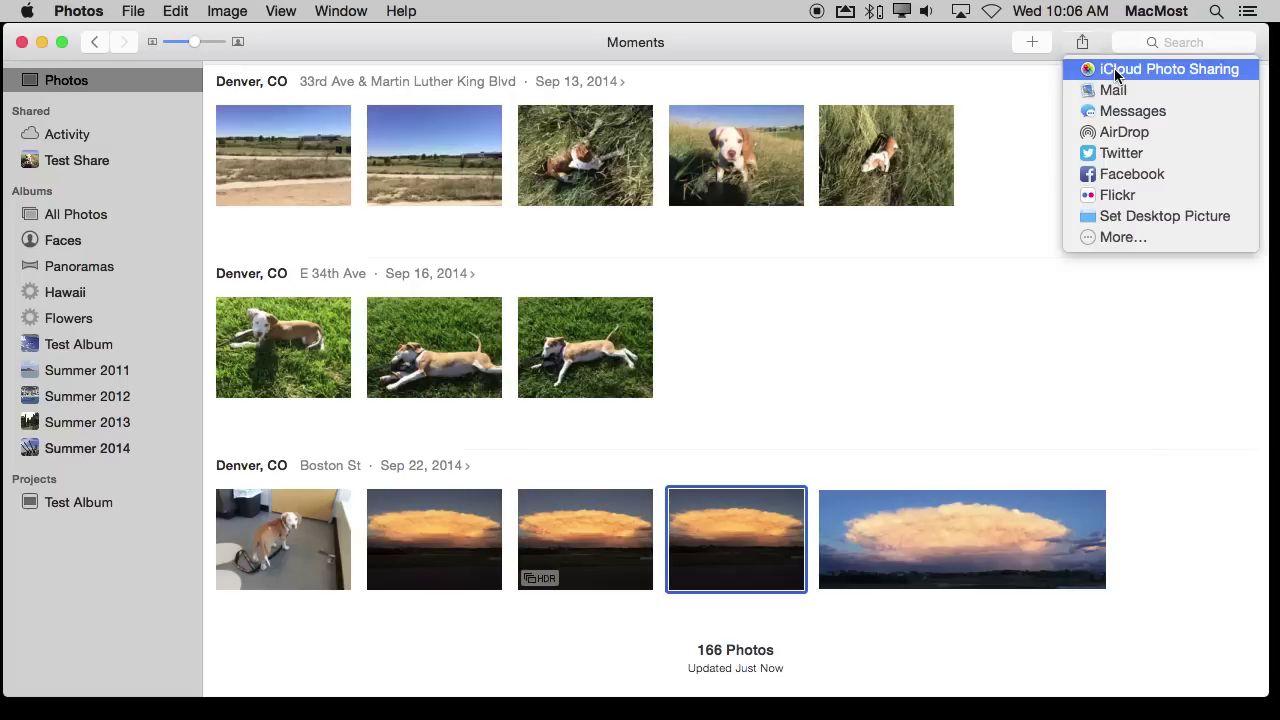
{"action": "left_click", "coordinate": [1114, 68]}
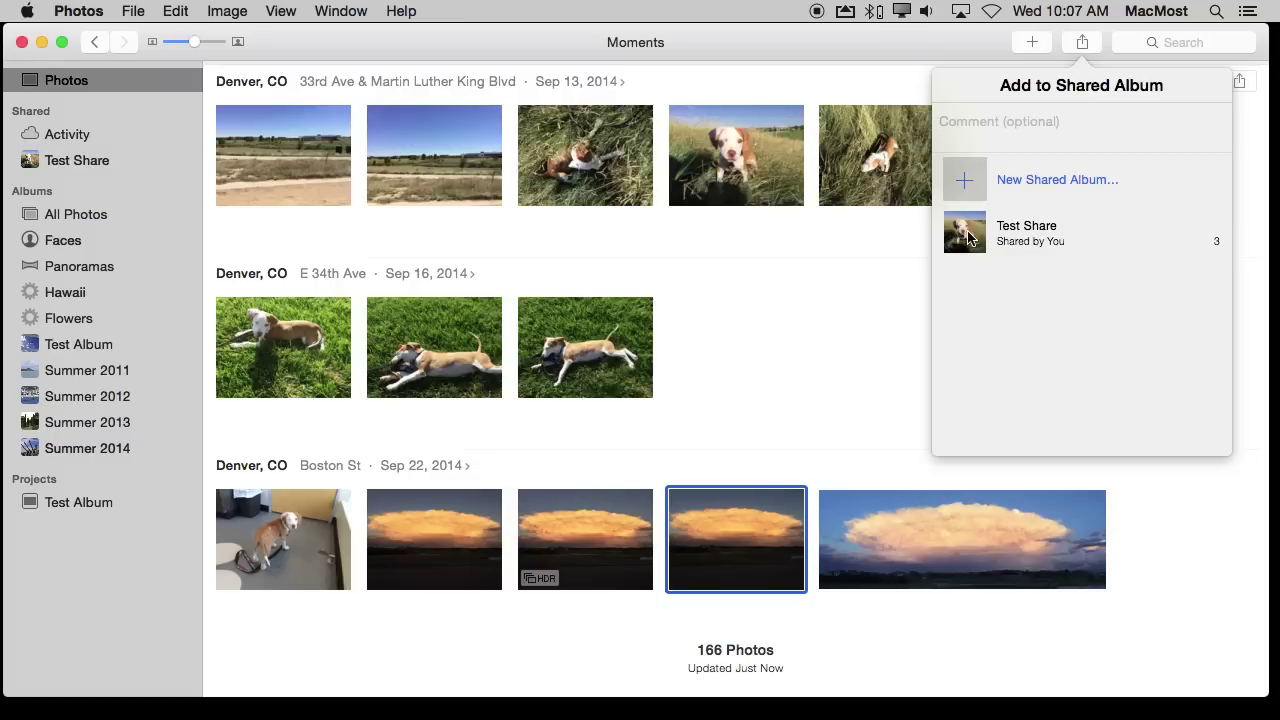
{"action": "left_click", "coordinate": [968, 237]}
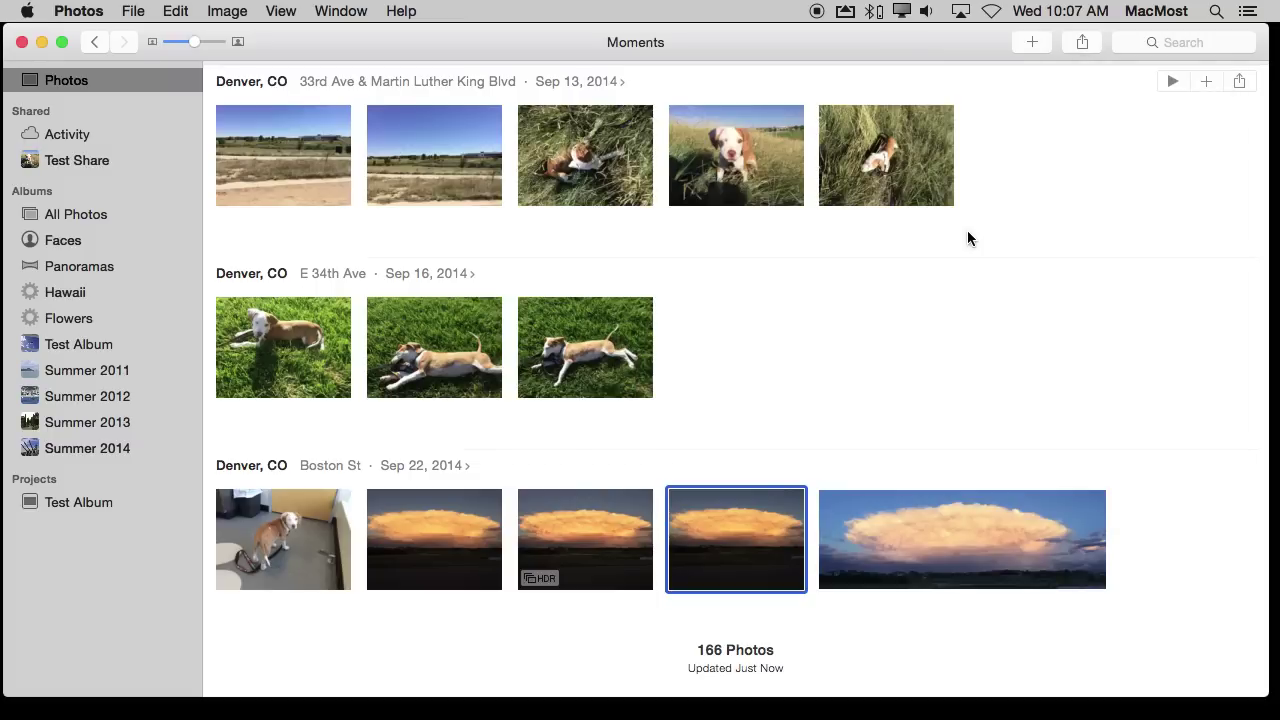
Step: Delete the sunset photo from Test Share and confirm its removal
{"action": "left_click", "coordinate": [84, 163]}
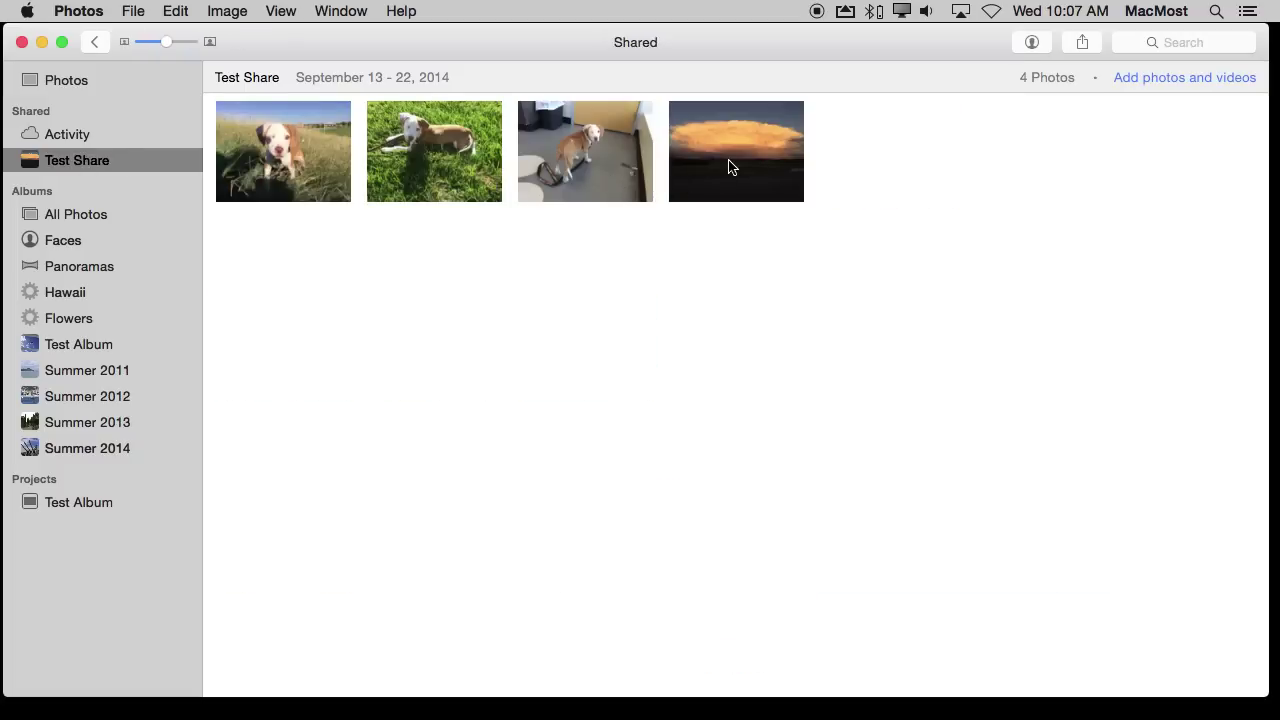
{"action": "left_click", "coordinate": [730, 166]}
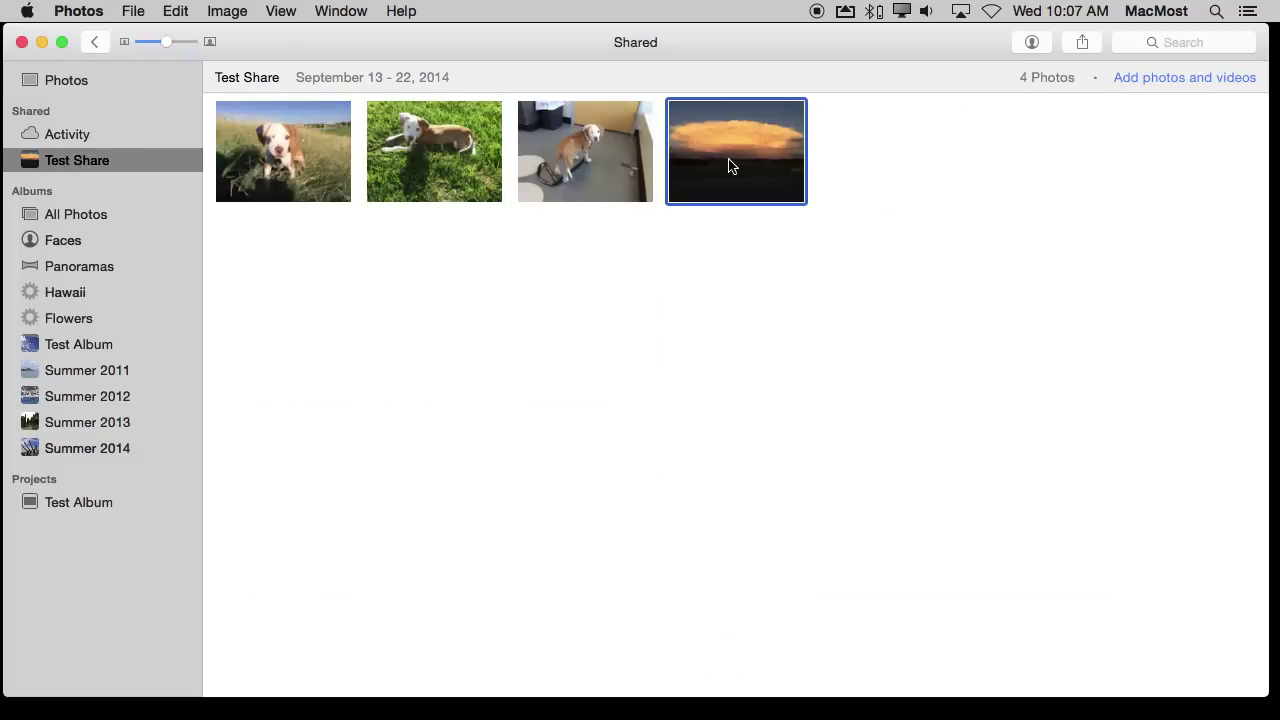
{"action": "key", "text": "Delete"}
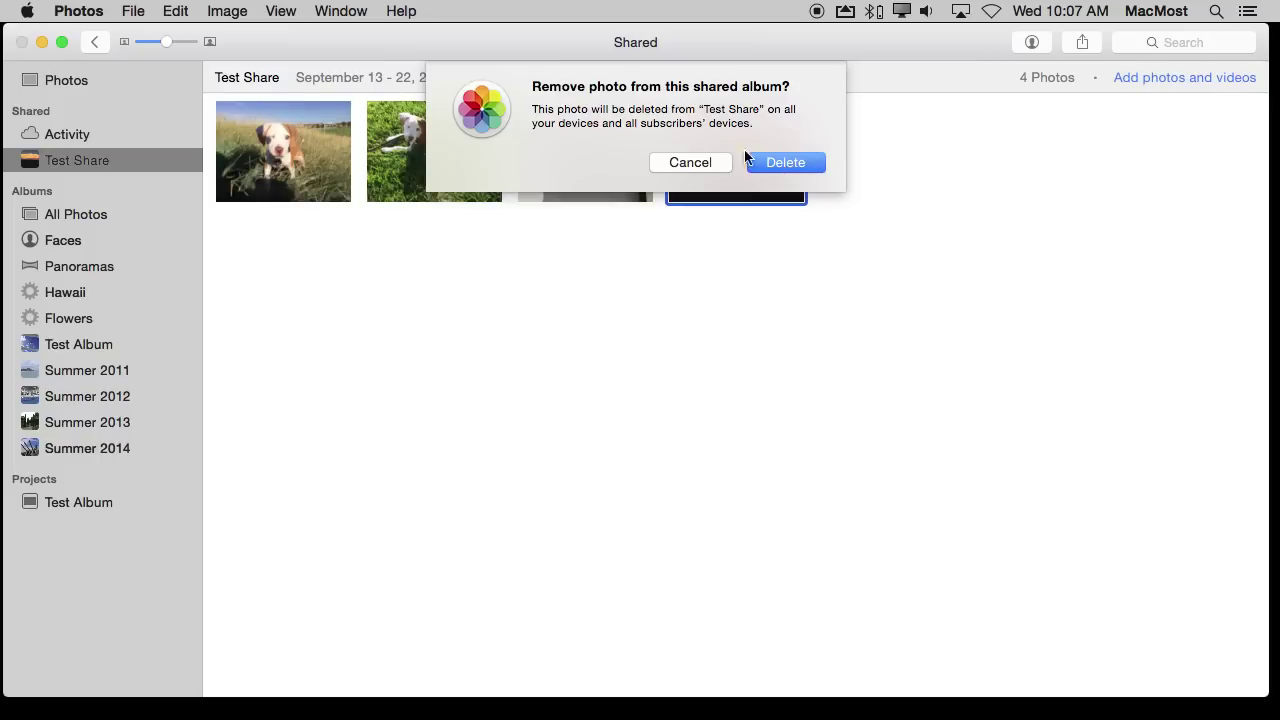
{"action": "left_click", "coordinate": [815, 163]}
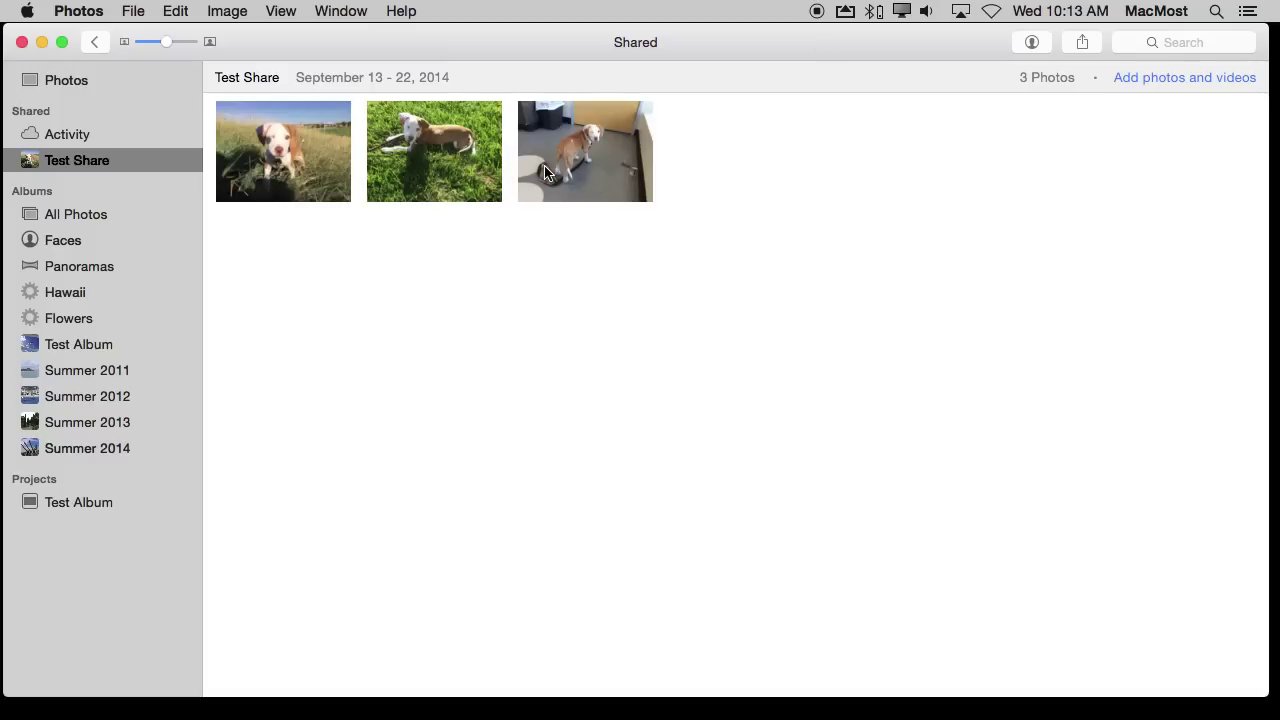
{"action": "left_click", "coordinate": [1034, 43]}
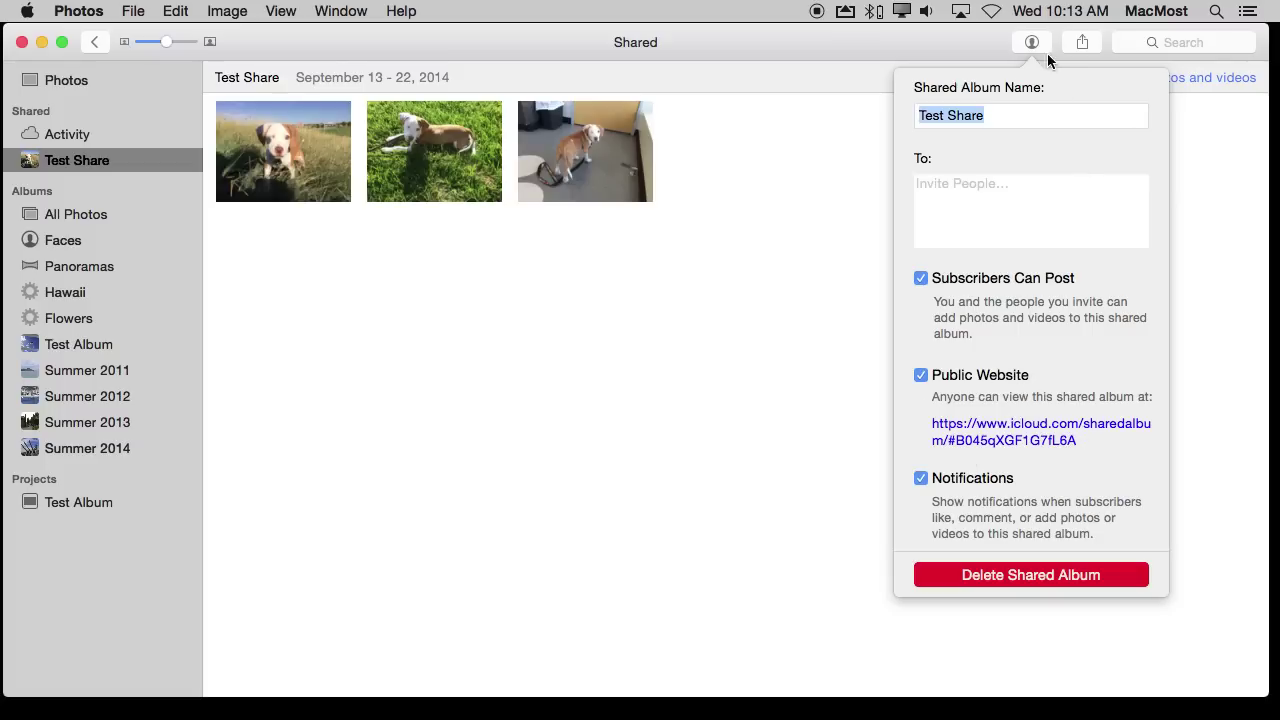
{"action": "left_click", "coordinate": [752, 165]}
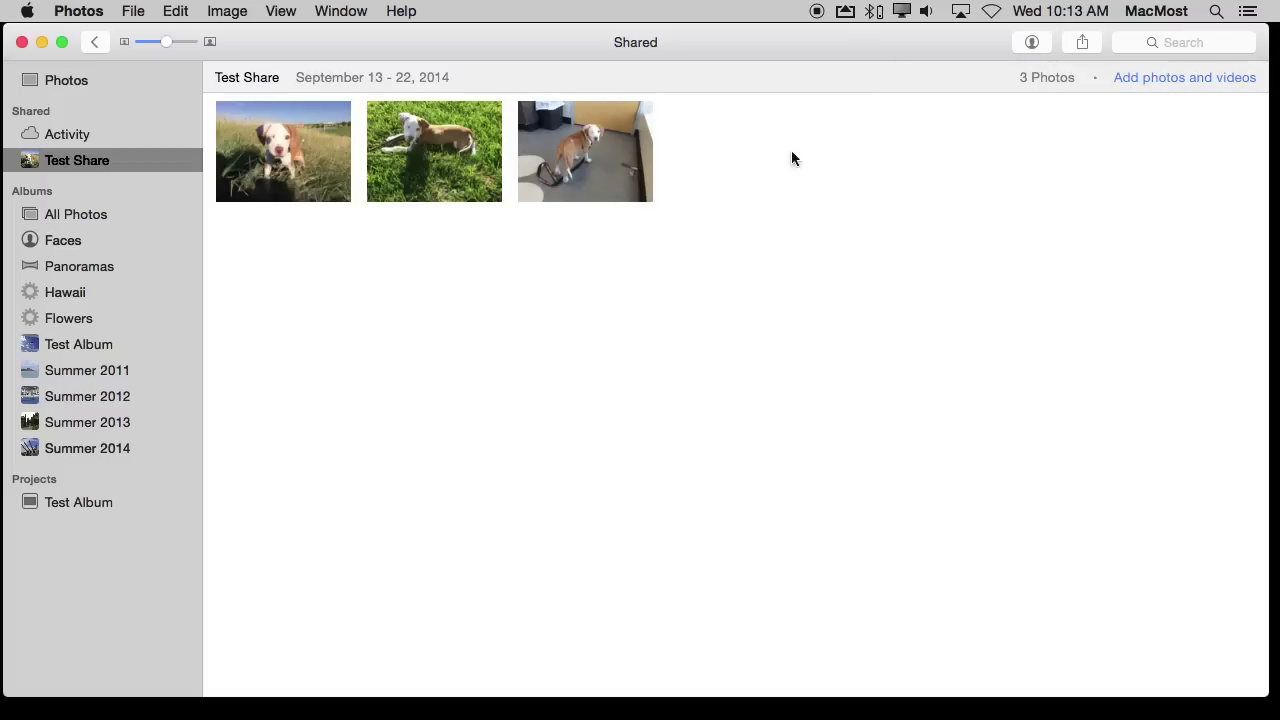
{"action": "left_click", "coordinate": [105, 79]}
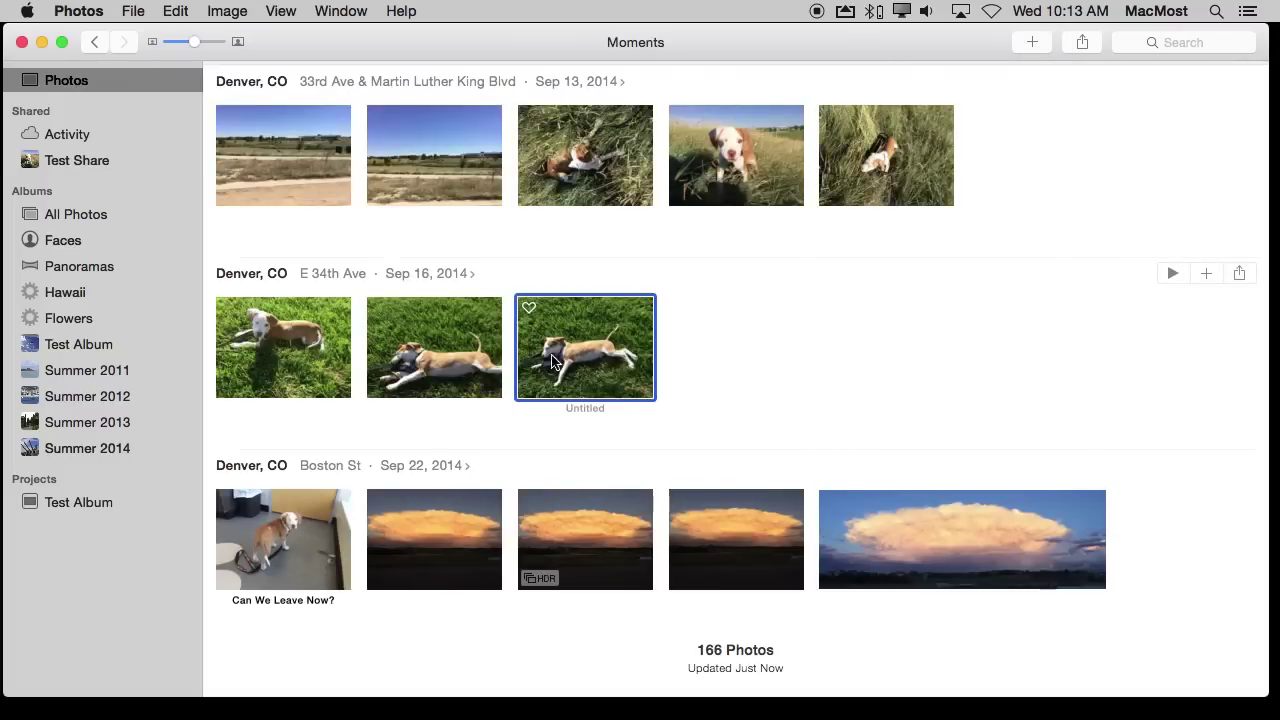
Step: Show the sharing destinations for the selected Sep 16 dog photo
{"action": "left_click", "coordinate": [1081, 45]}
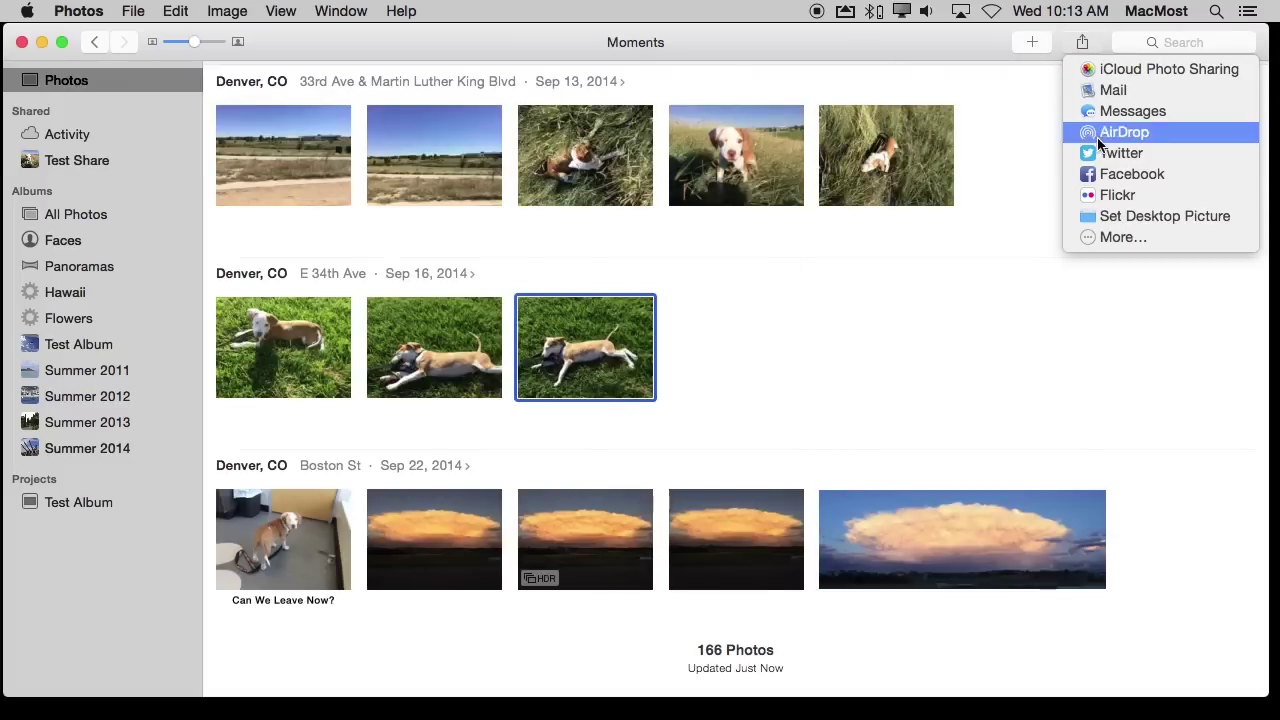